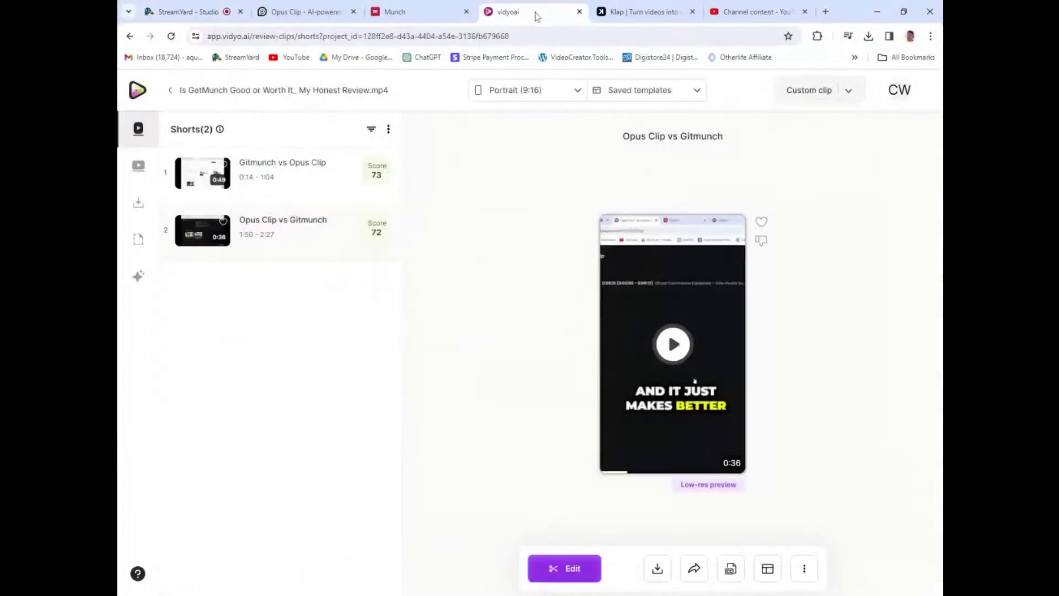
Return to the vidyo.ai Home dashboard, glance at Opus Clip, Munch and Klap, then come back.
click(136, 92)
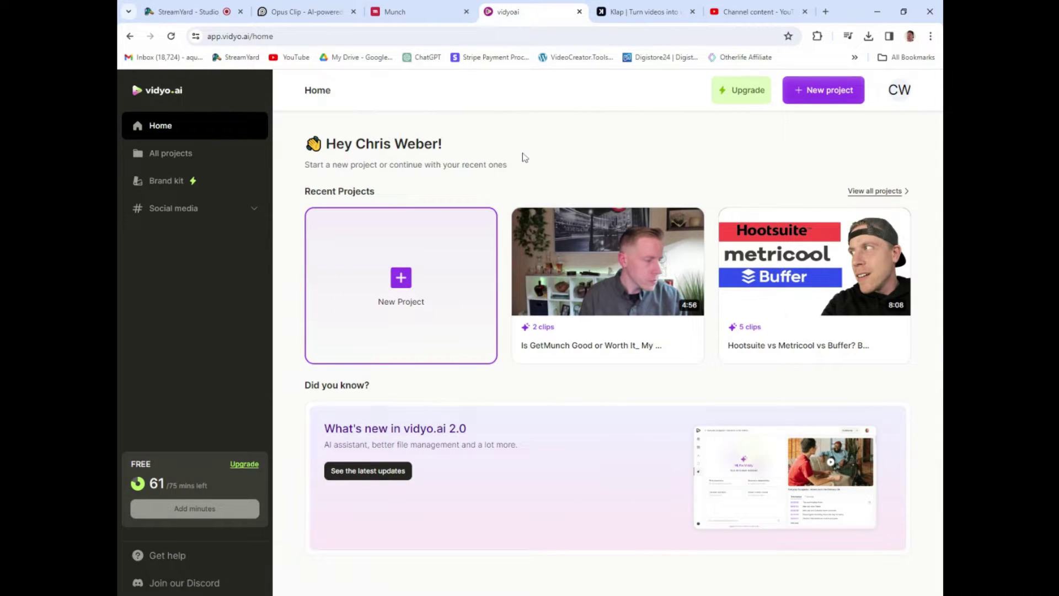
click(302, 12)
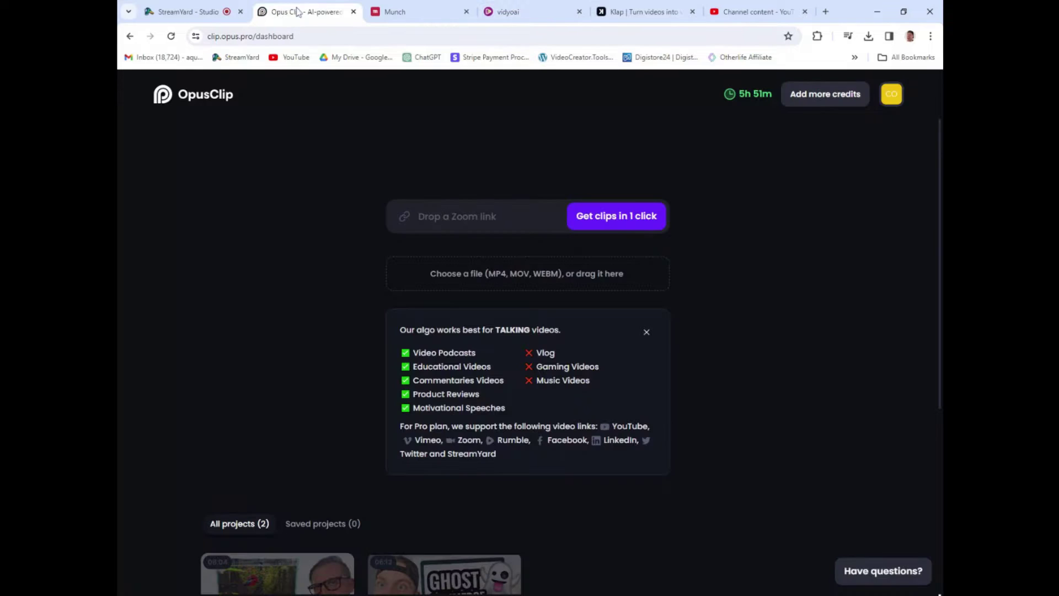
click(419, 14)
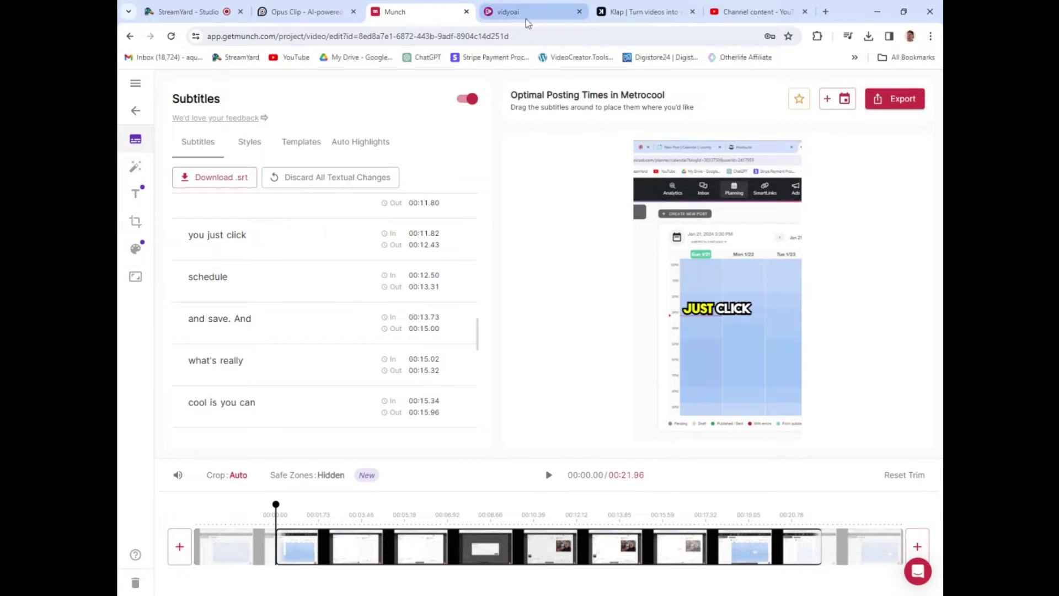
click(672, 17)
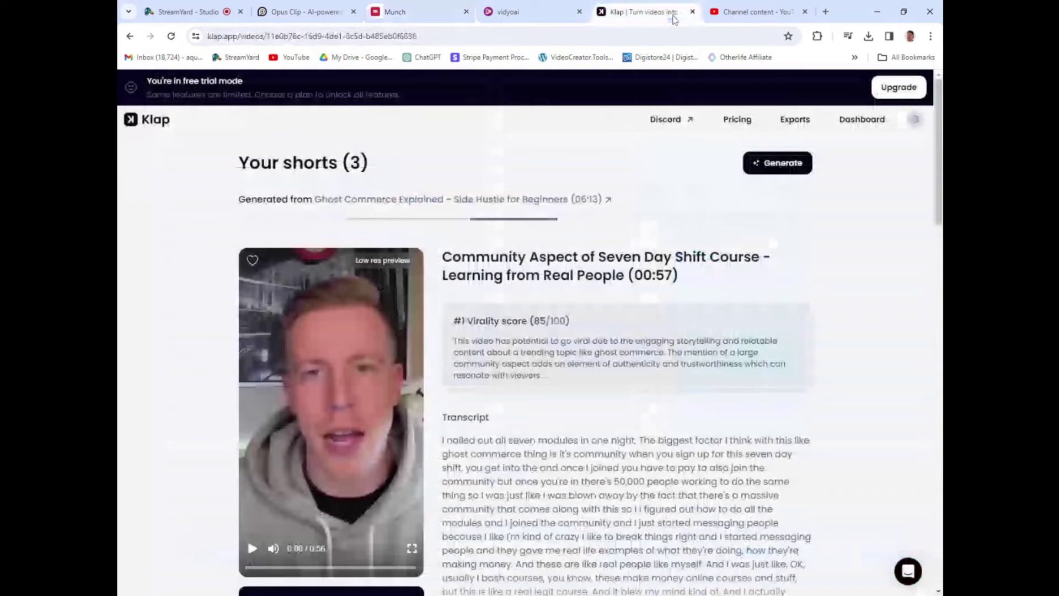
click(526, 15)
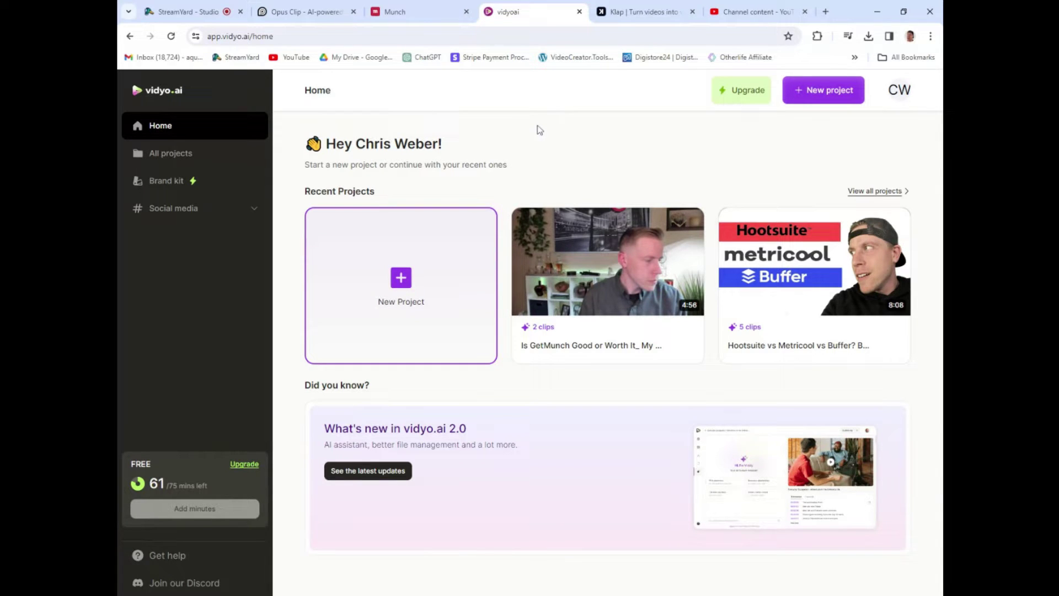
Leave the new-project upload page and return to the vidyo.ai Home dashboard.
click(396, 289)
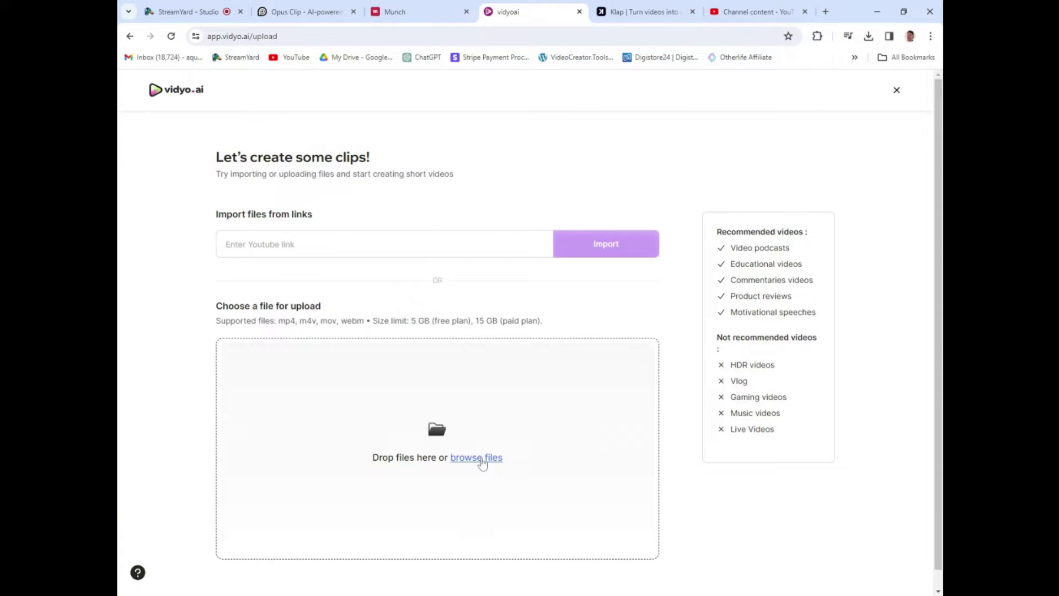
scroll(483, 463, down, 1)
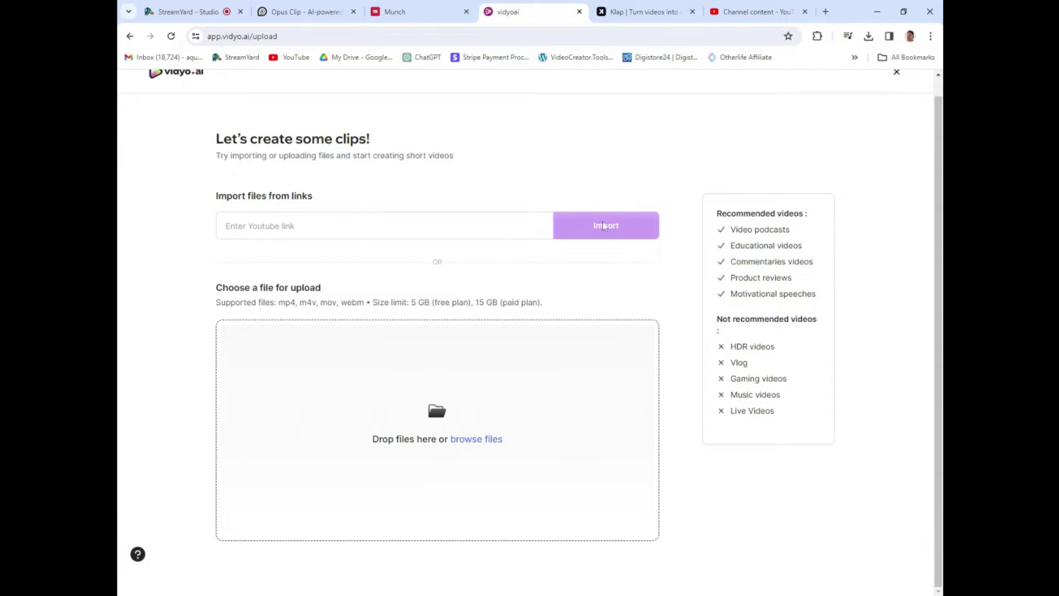
scroll(352, 273, up, 1)
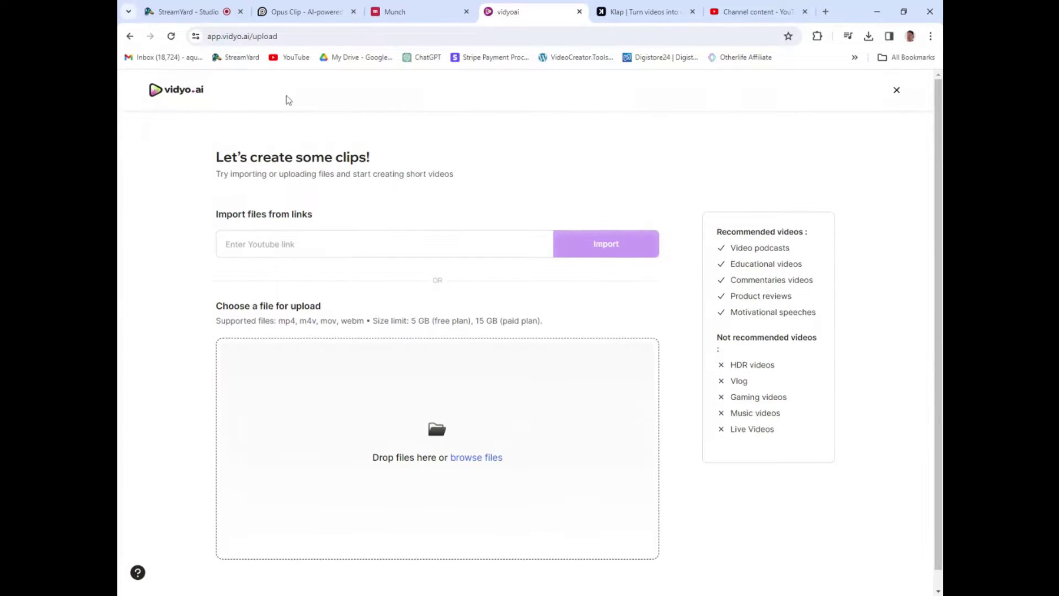
click(178, 97)
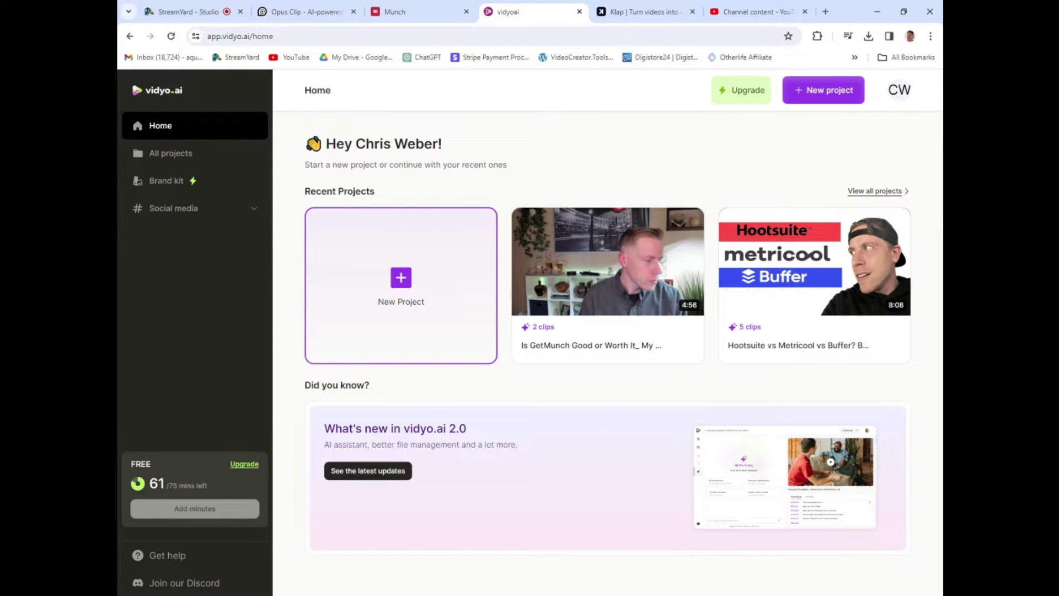
Open the GetMunch project and preview both shorts, ending on the 36-second 'Opus Clip vs Gitmunch' short.
mouse_move(608, 274)
click(594, 244)
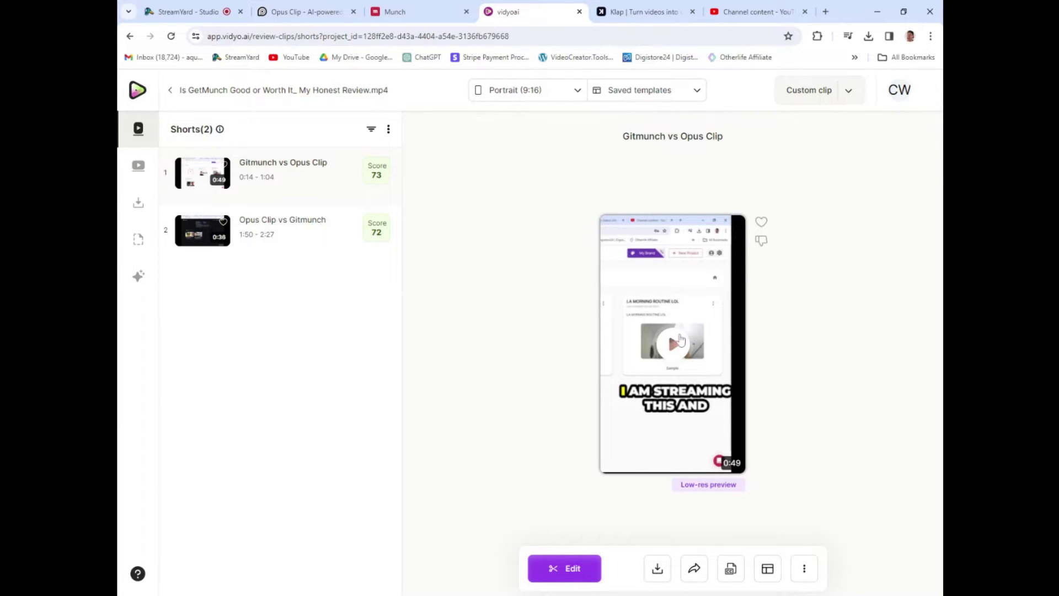
click(683, 354)
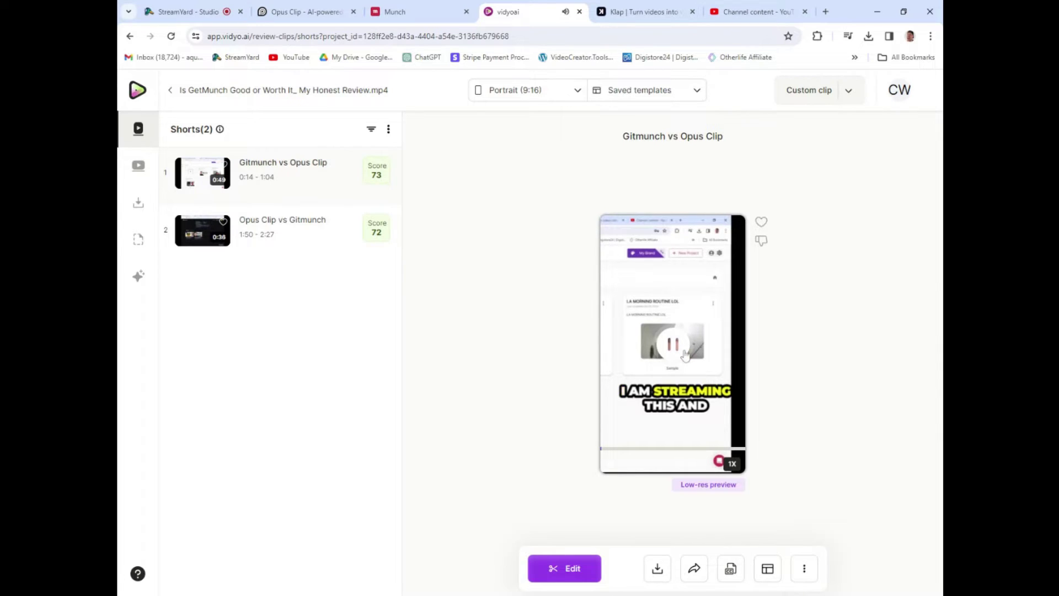
click(315, 229)
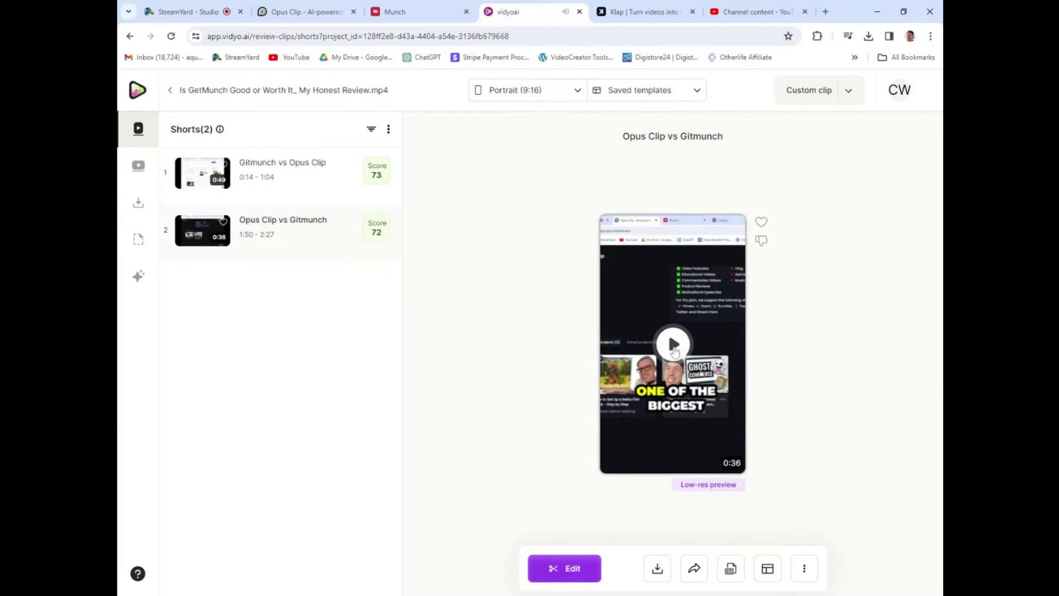
click(674, 351)
click(675, 351)
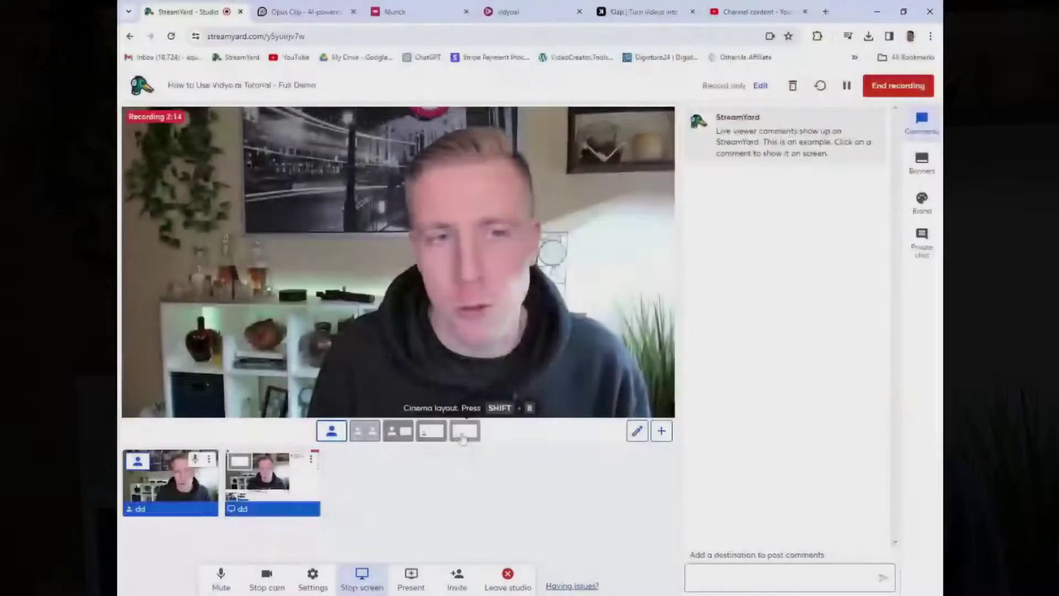
Switch StreamYard to screen-share, then cycle through vidyo.ai, Klap and Munch to the Opus Clip dashboard.
click(461, 432)
click(545, 12)
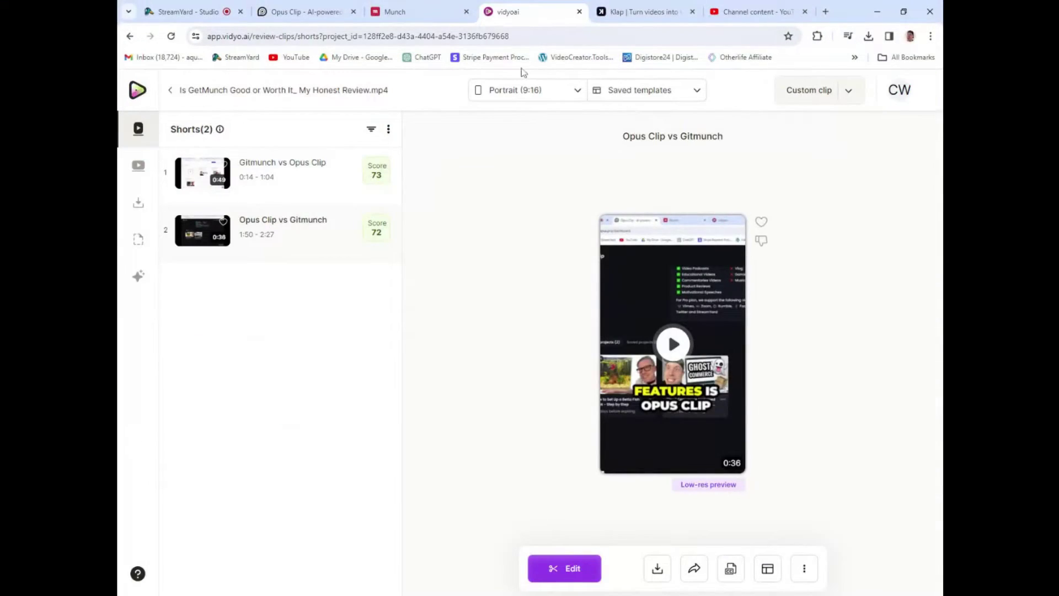
click(661, 17)
click(417, 11)
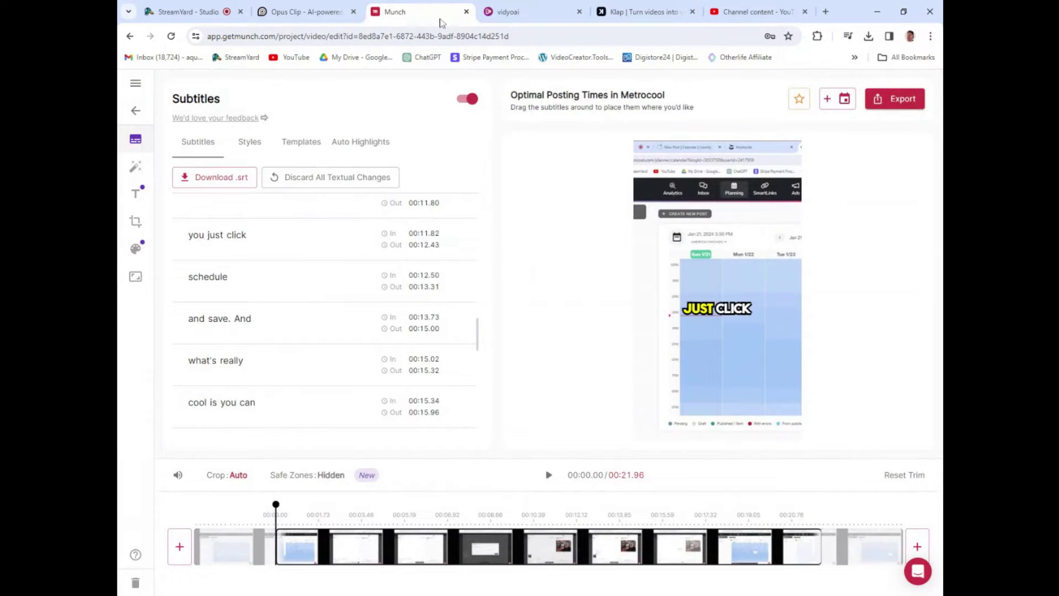
click(315, 15)
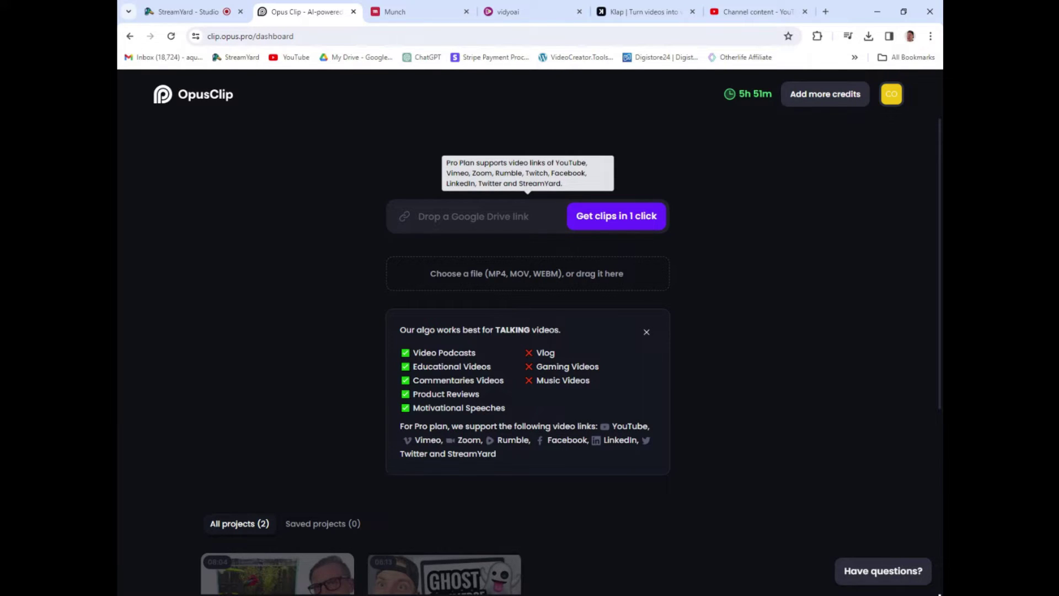
click(488, 216)
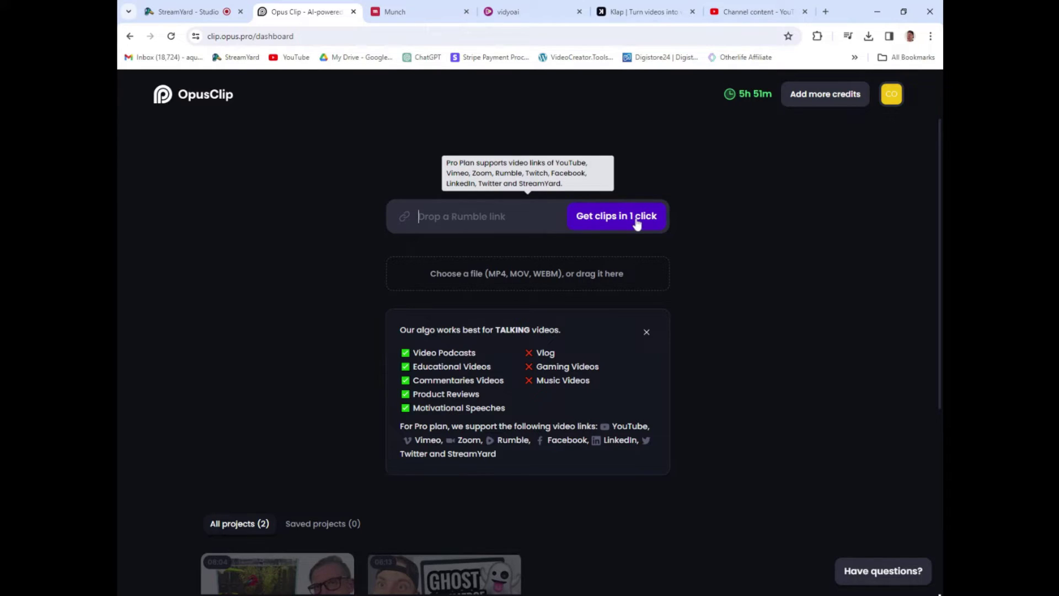
scroll(278, 299, down, 3)
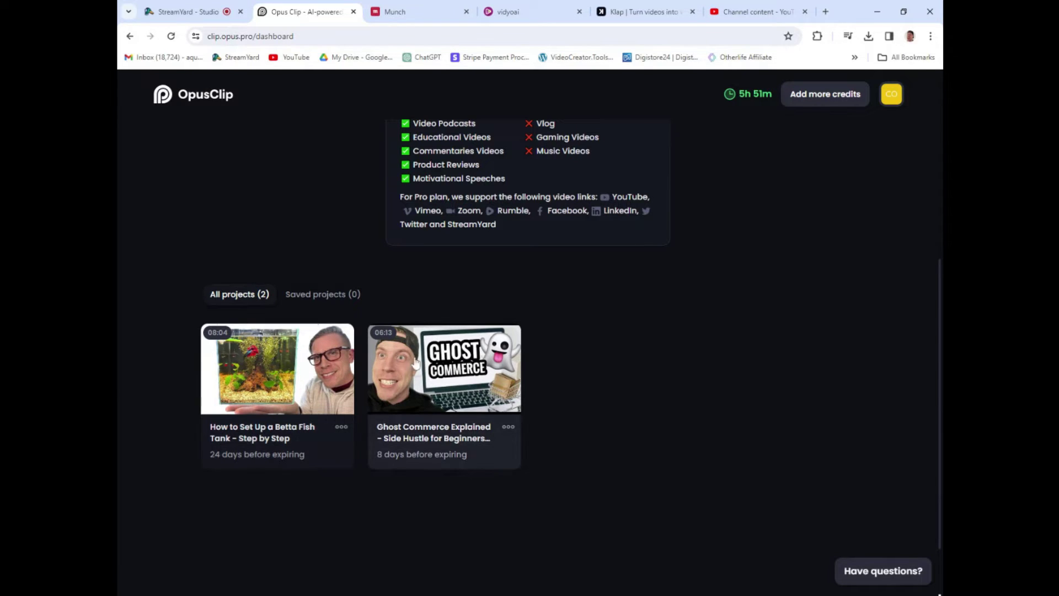
Open the Ghost Commerce project's clips and preview clip #1 before editing it.
click(507, 389)
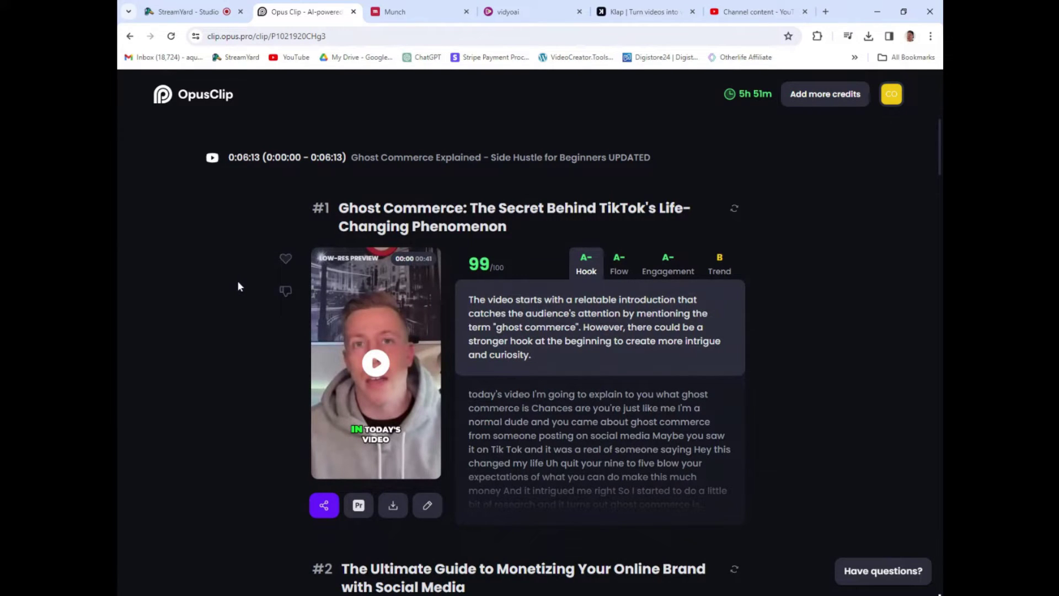
scroll(239, 288, down, 2)
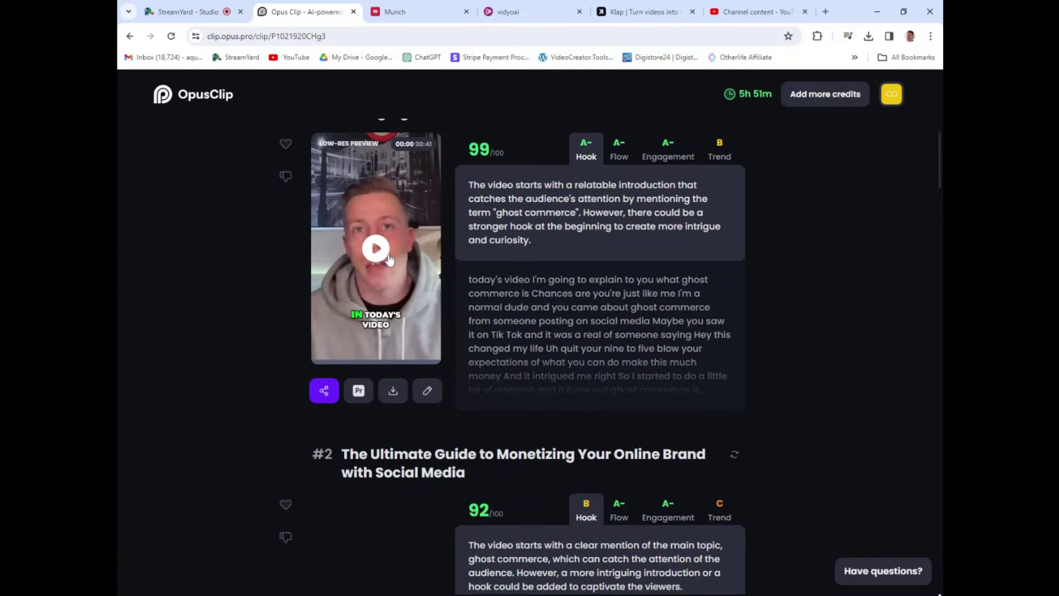
mouse_move(376, 364)
click(387, 261)
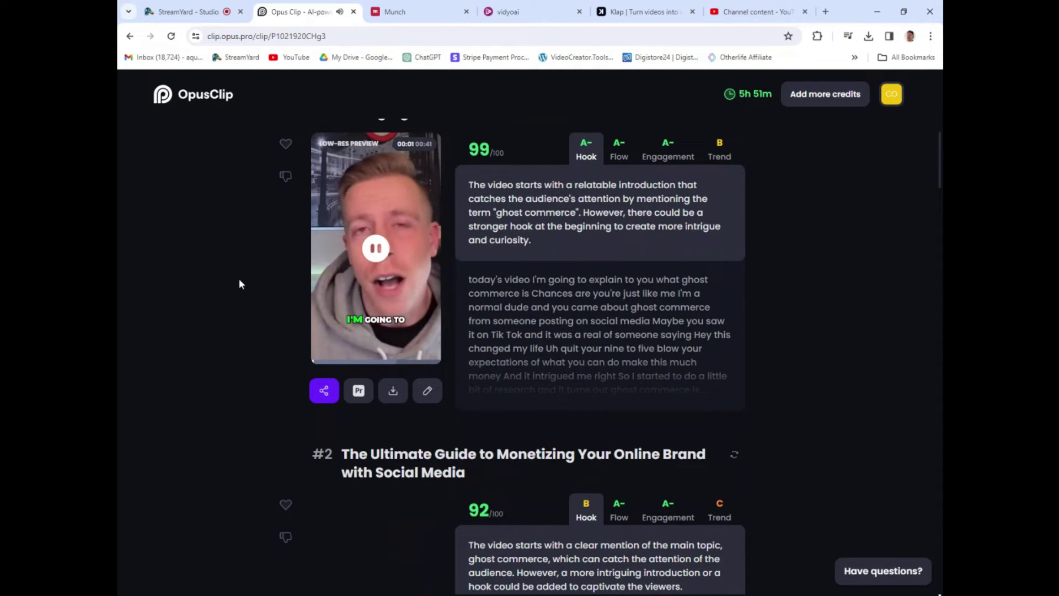
click(375, 245)
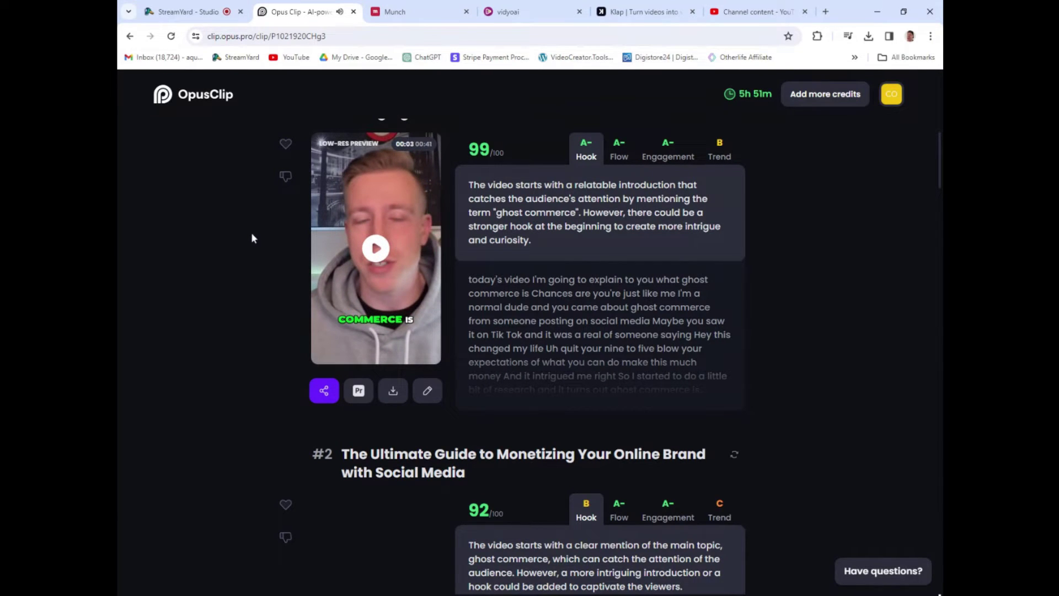
scroll(252, 238, down, 3)
scroll(253, 239, down, 2)
scroll(253, 238, up, 5)
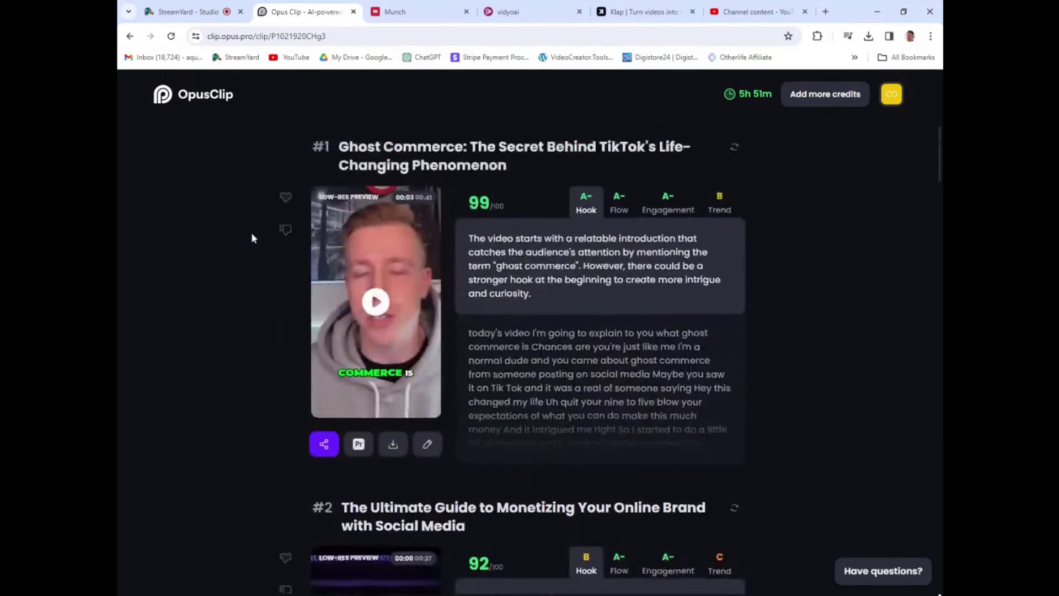
scroll(251, 232, up, 2)
scroll(233, 331, down, 3)
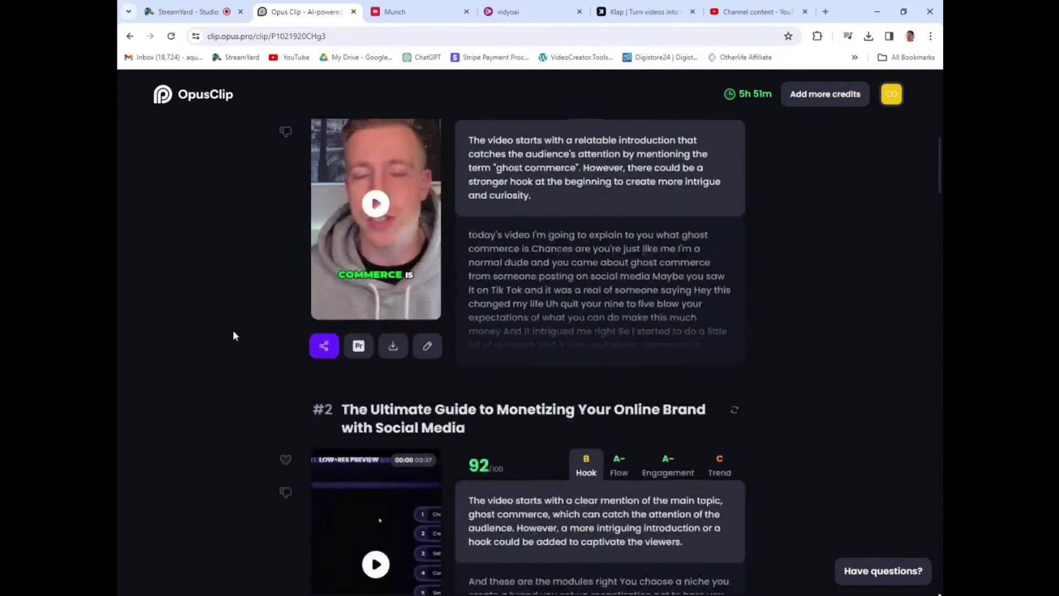
scroll(234, 331, down, 1)
scroll(235, 331, down, 1)
scroll(238, 329, down, 1)
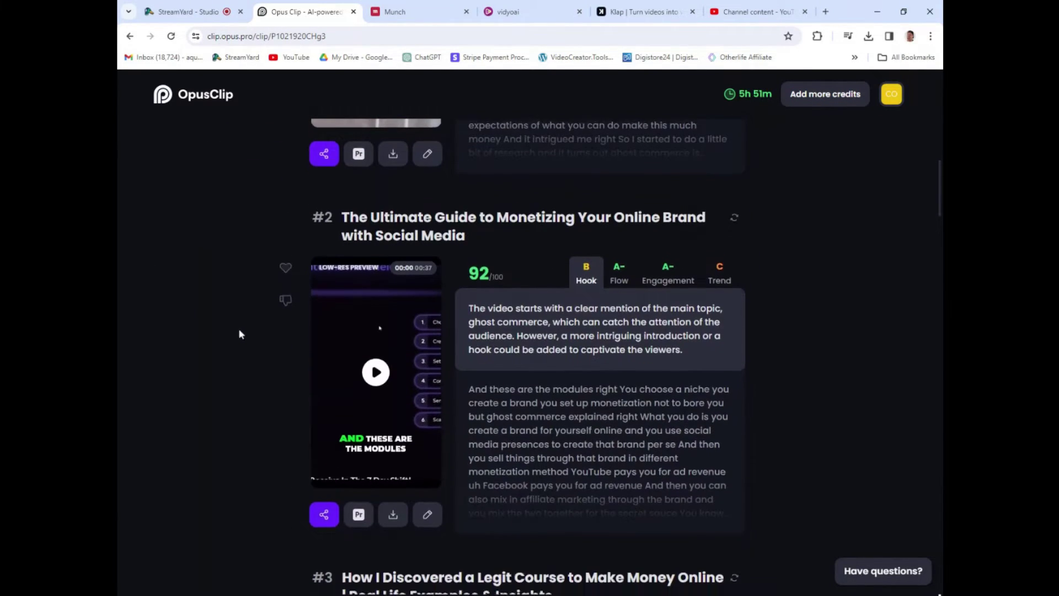
scroll(240, 330, down, 2)
scroll(247, 328, up, 3)
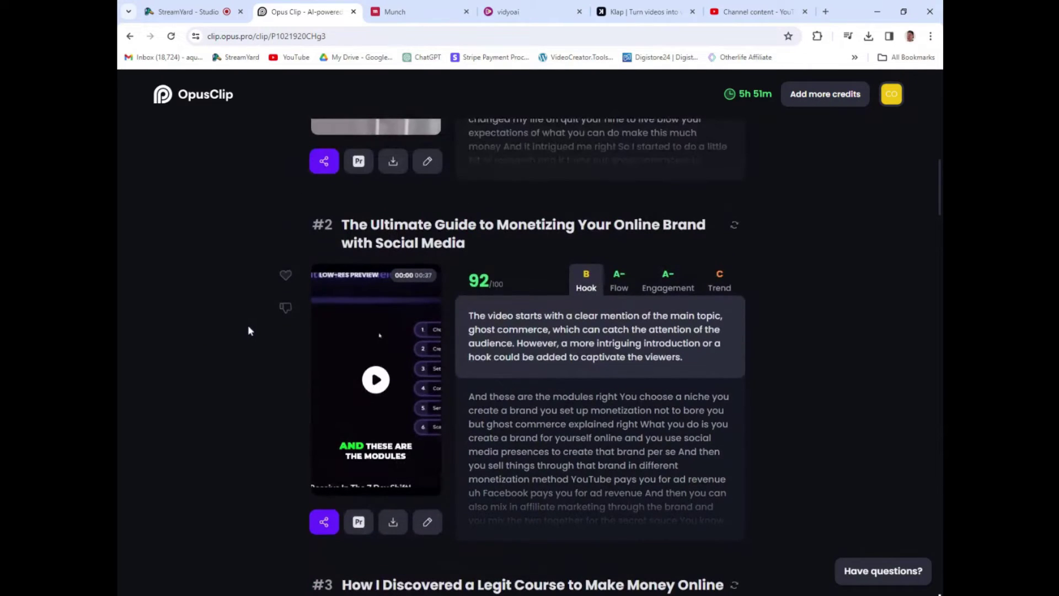
scroll(248, 325, up, 2)
scroll(248, 328, up, 2)
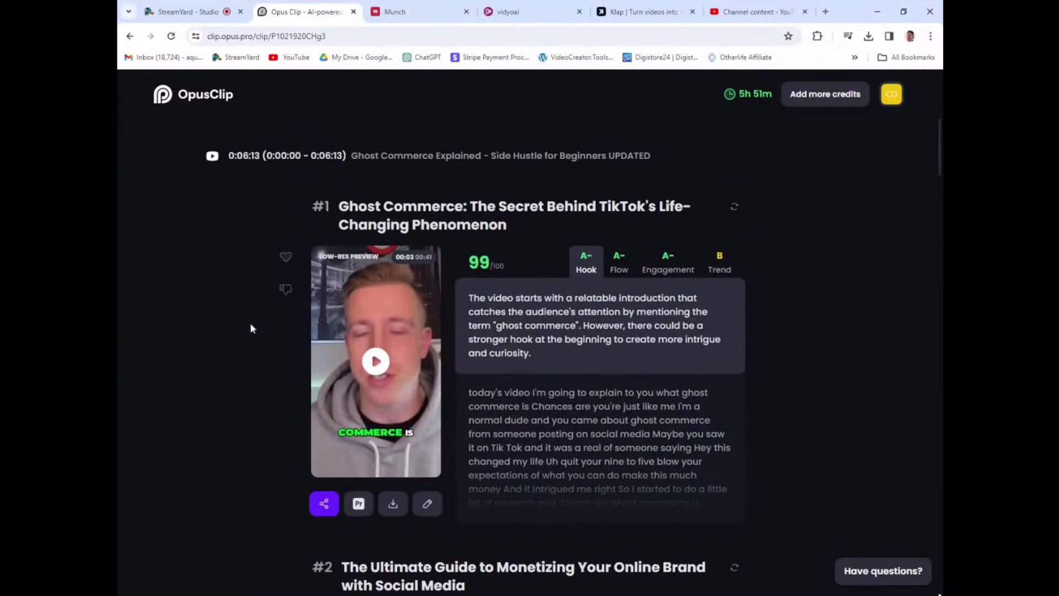
scroll(250, 329, down, 2)
scroll(251, 328, down, 2)
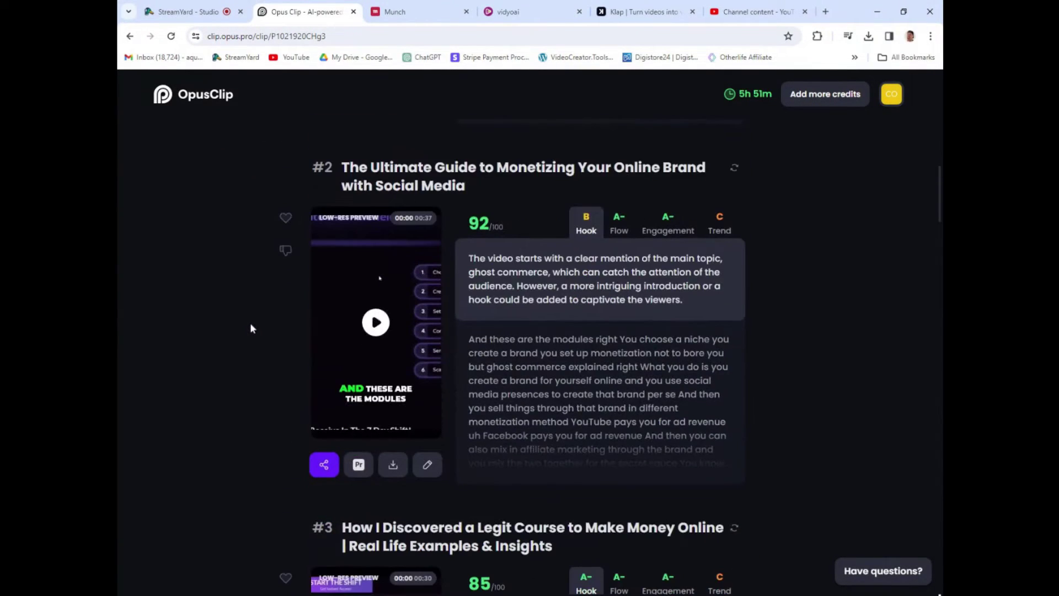
scroll(249, 323, down, 2)
scroll(250, 323, down, 3)
scroll(250, 322, down, 3)
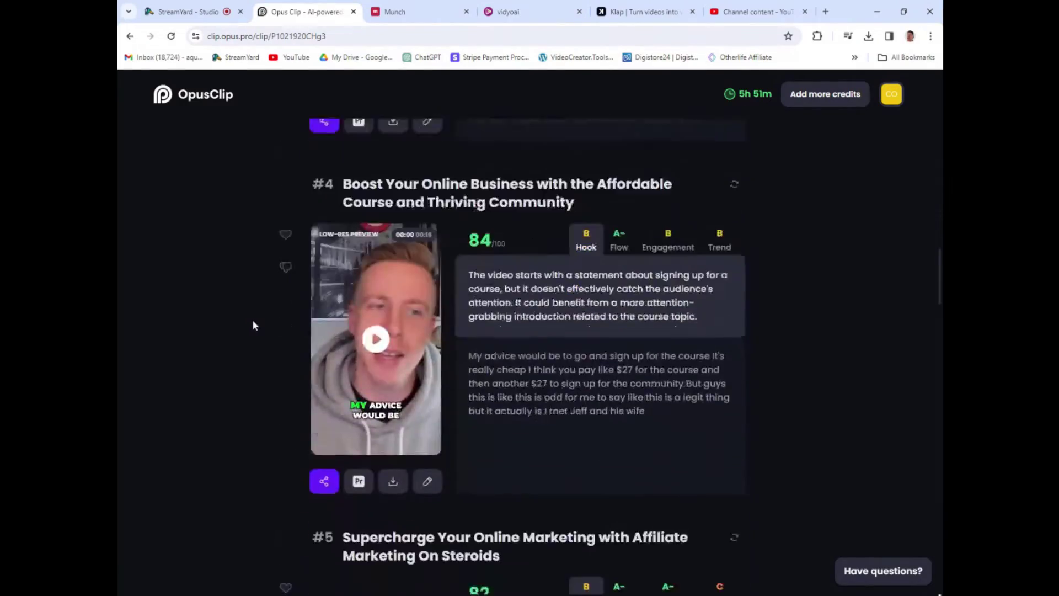
scroll(252, 320, down, 4)
scroll(252, 319, down, 4)
scroll(253, 319, up, 6)
scroll(249, 312, up, 6)
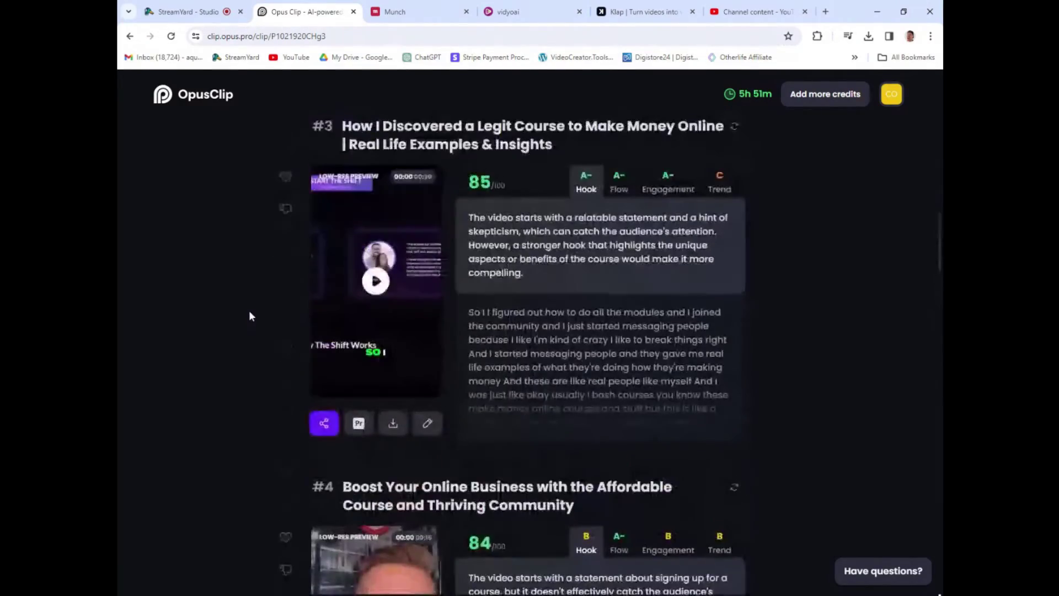
scroll(248, 316, up, 5)
scroll(249, 315, up, 3)
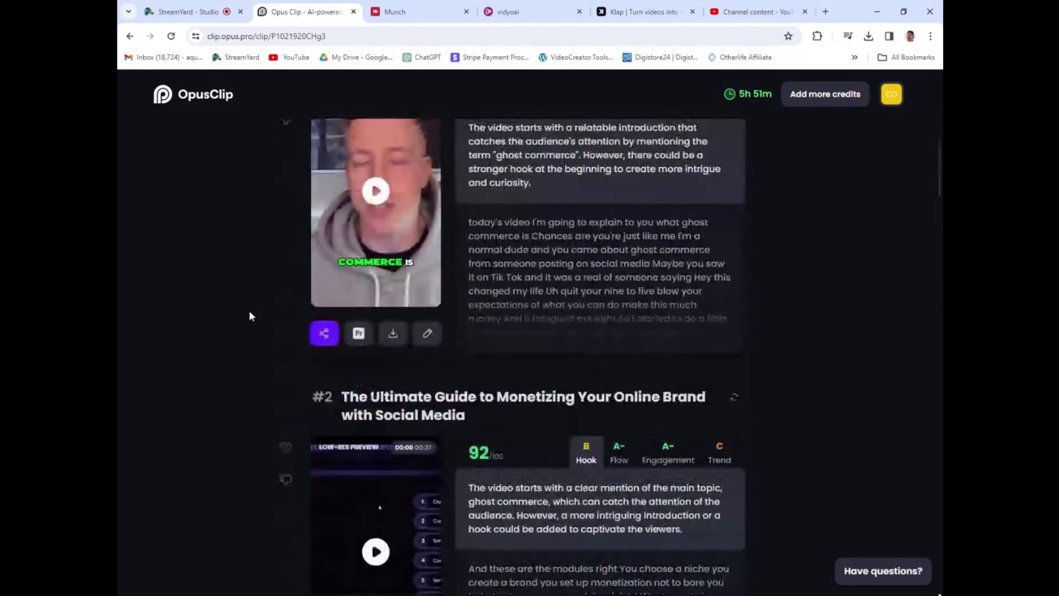
scroll(249, 315, up, 2)
scroll(250, 315, down, 3)
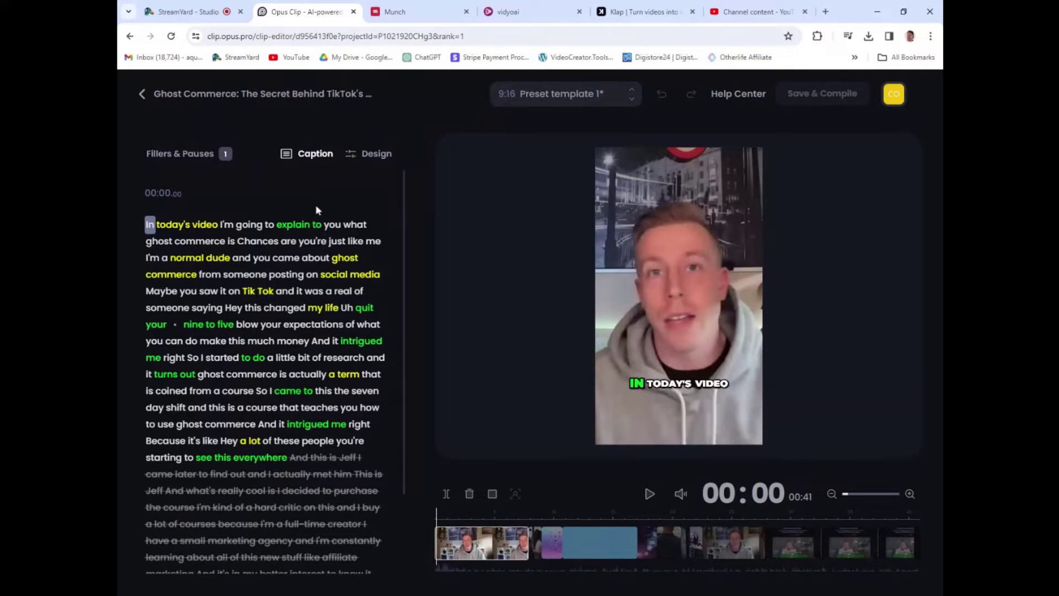
In Design settings, reposition the speaker footage and the pink B-roll at 00:10 in the frame.
click(370, 158)
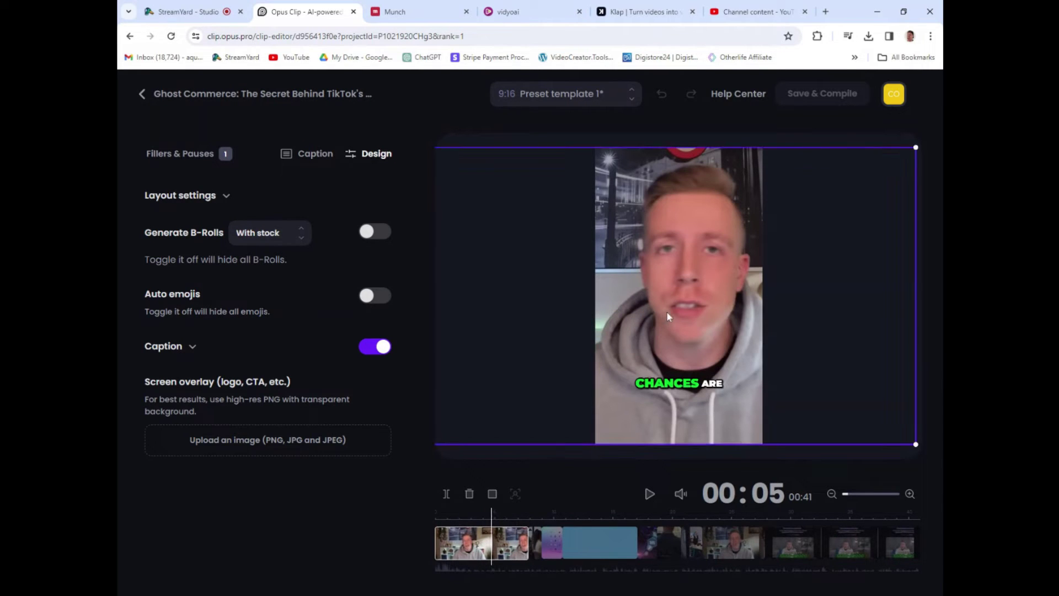
mouse_move(668, 312)
mouse_down()
mouse_move(638, 299)
mouse_move(667, 303)
mouse_up()
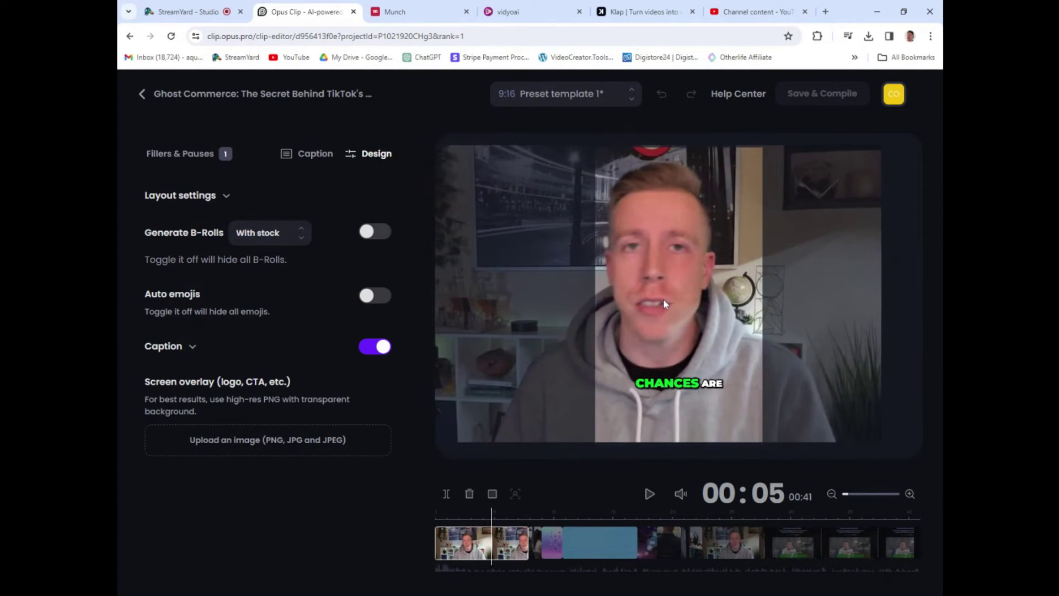
click(557, 536)
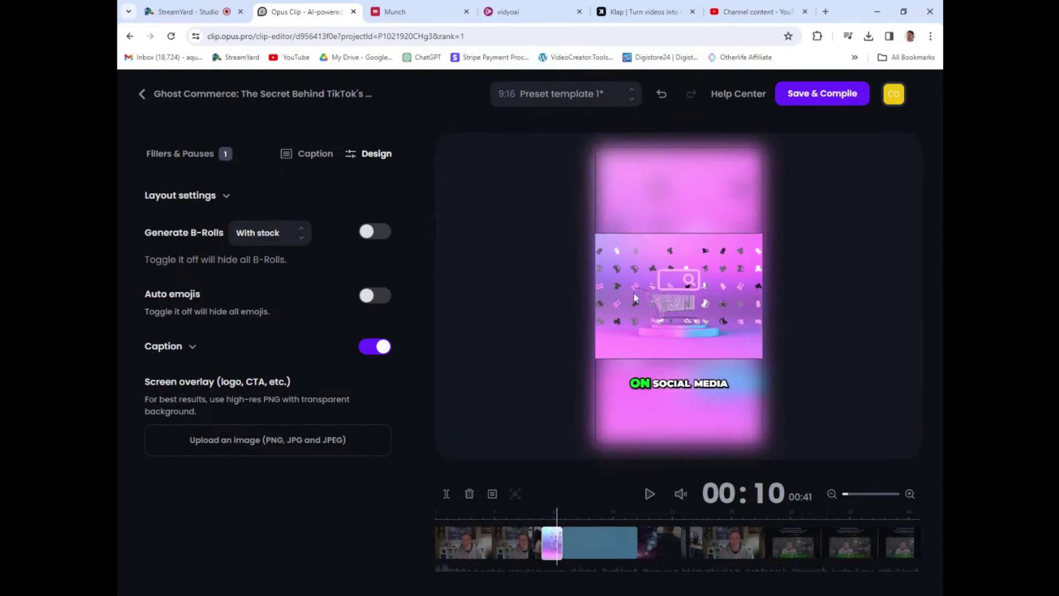
drag(662, 291, 667, 294)
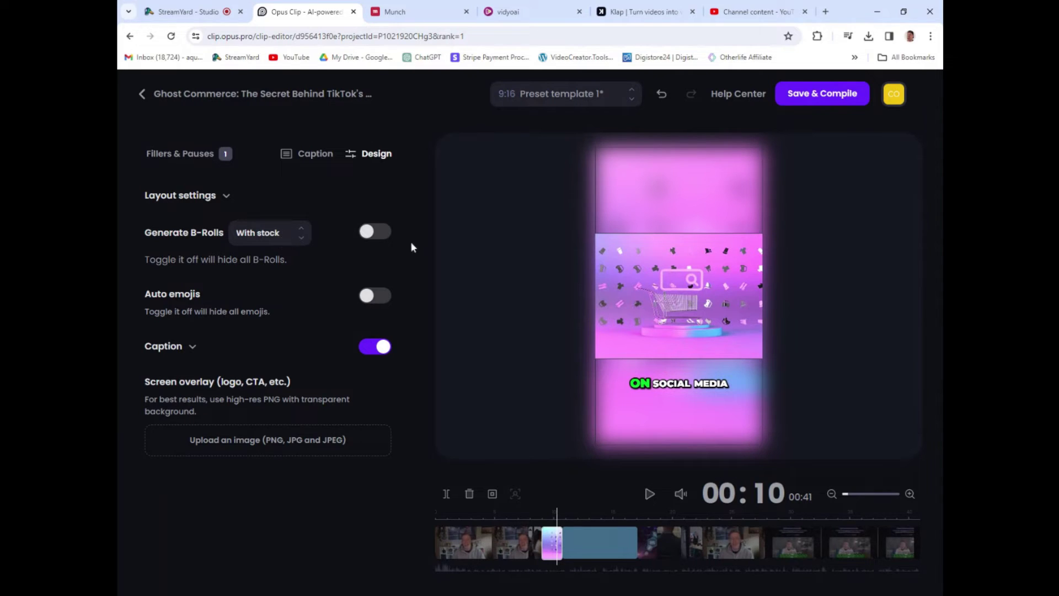
Turn on Generate B-Rolls (With stock) and wait in StreamYard until the hand-on-phone shot appears.
click(378, 235)
click(176, 13)
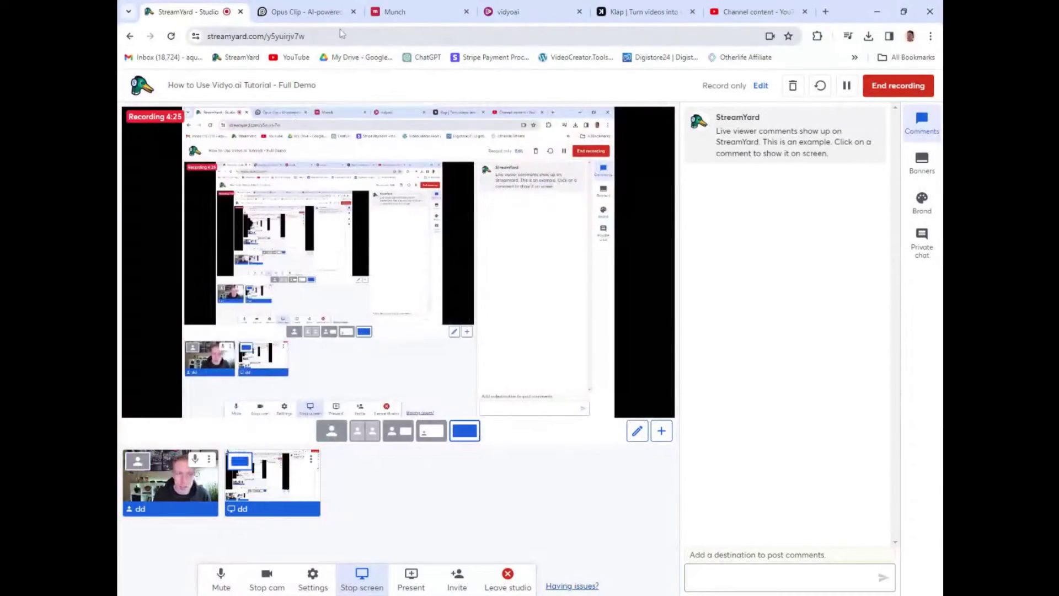
click(332, 18)
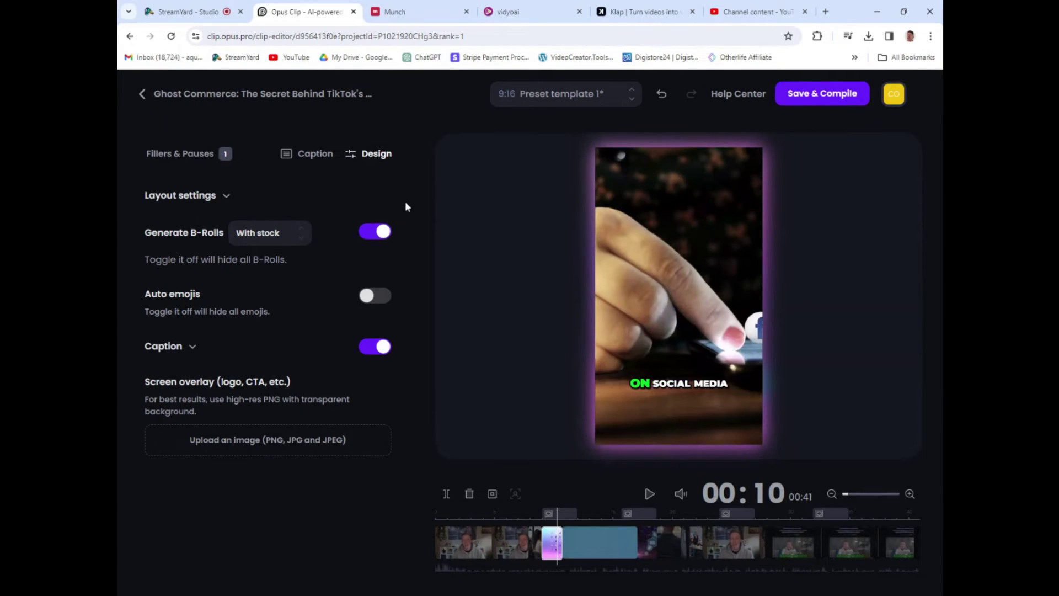
Preview the clip from 00:08 and inspect the Pexels social media B-roll's details in the preview.
click(531, 507)
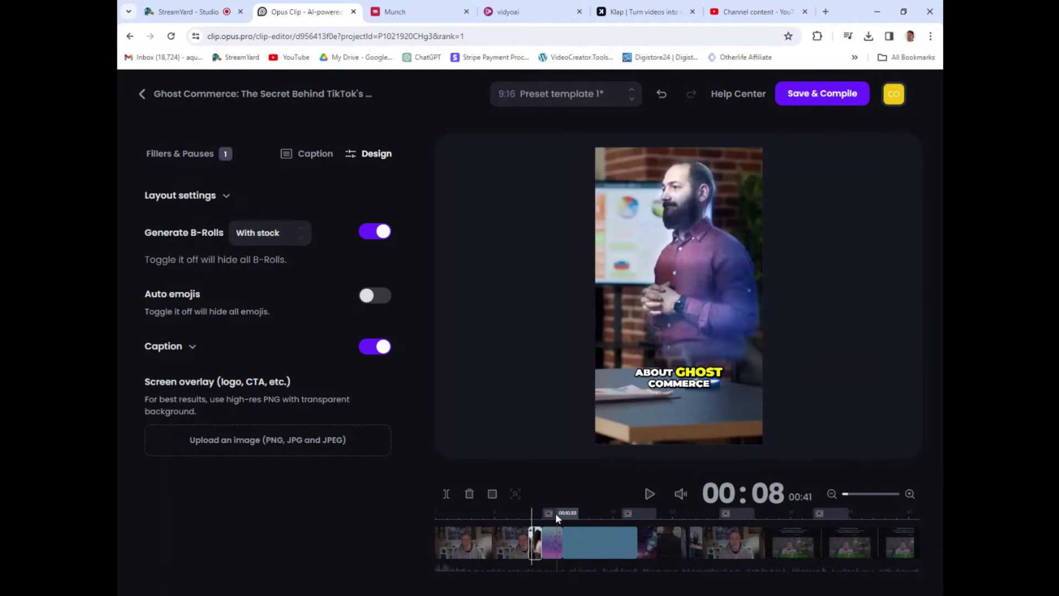
click(650, 495)
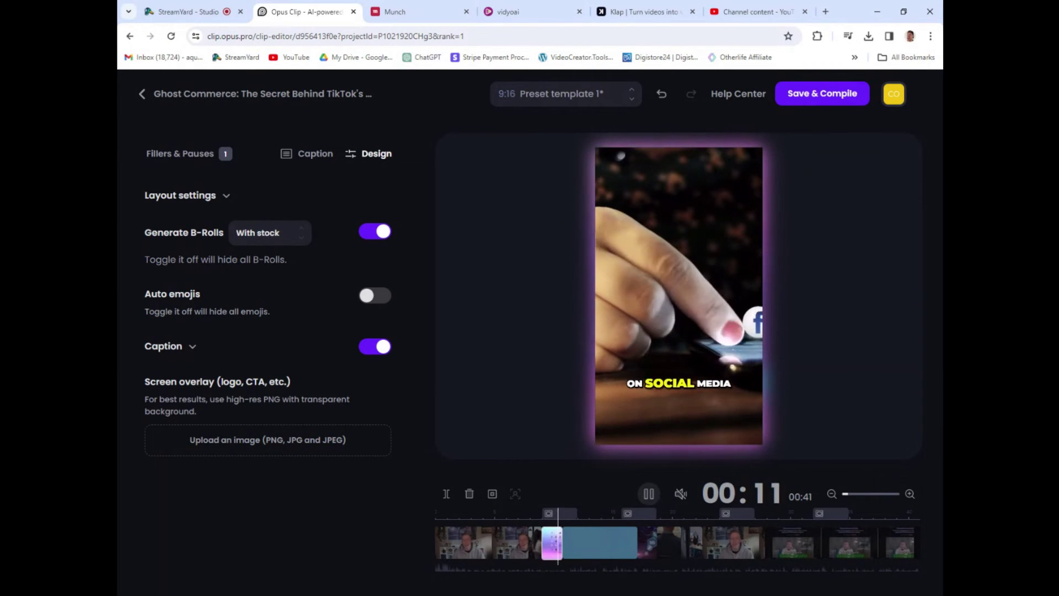
click(653, 495)
click(690, 276)
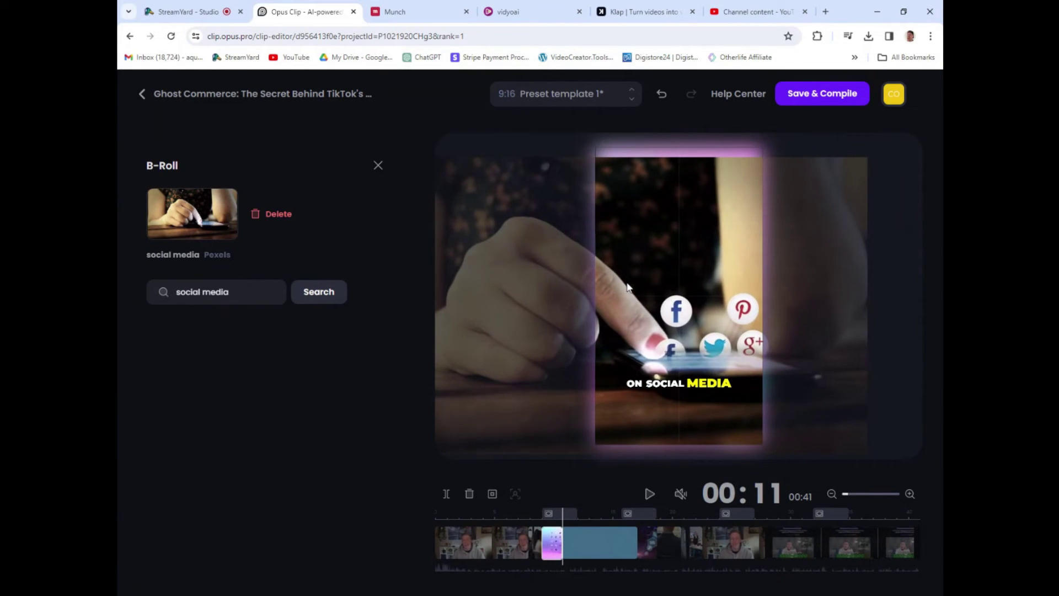
click(627, 287)
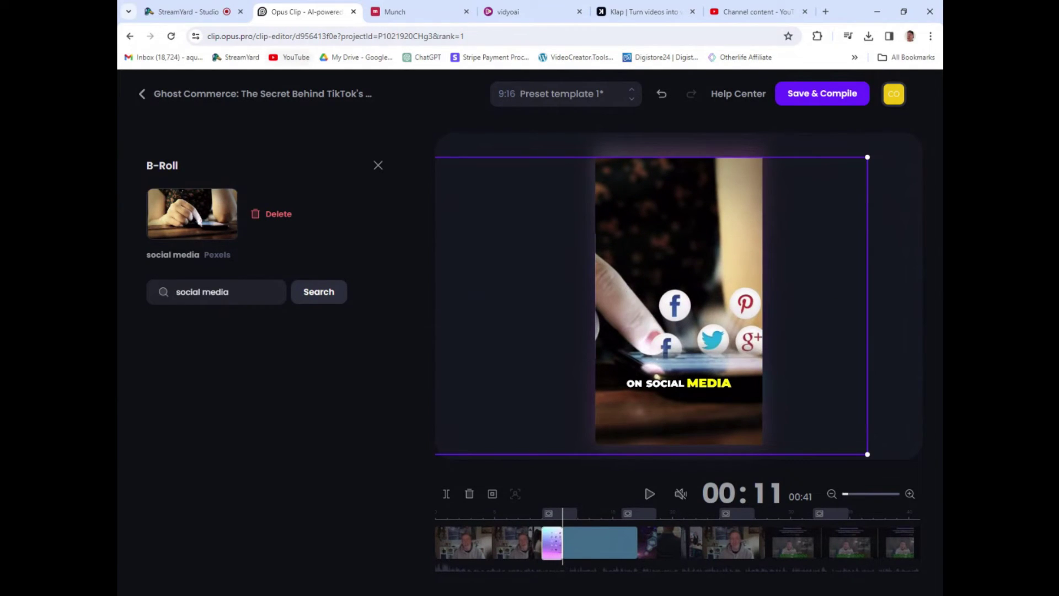
Leave the clip editor, discarding unsaved changes, back to the Ghost Commerce clip list.
click(143, 93)
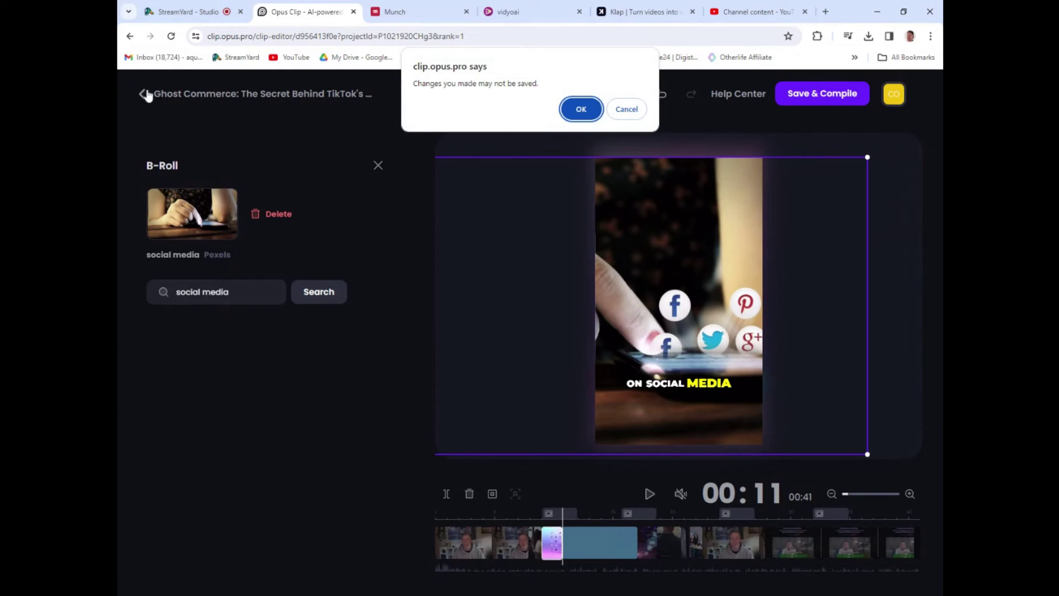
click(582, 109)
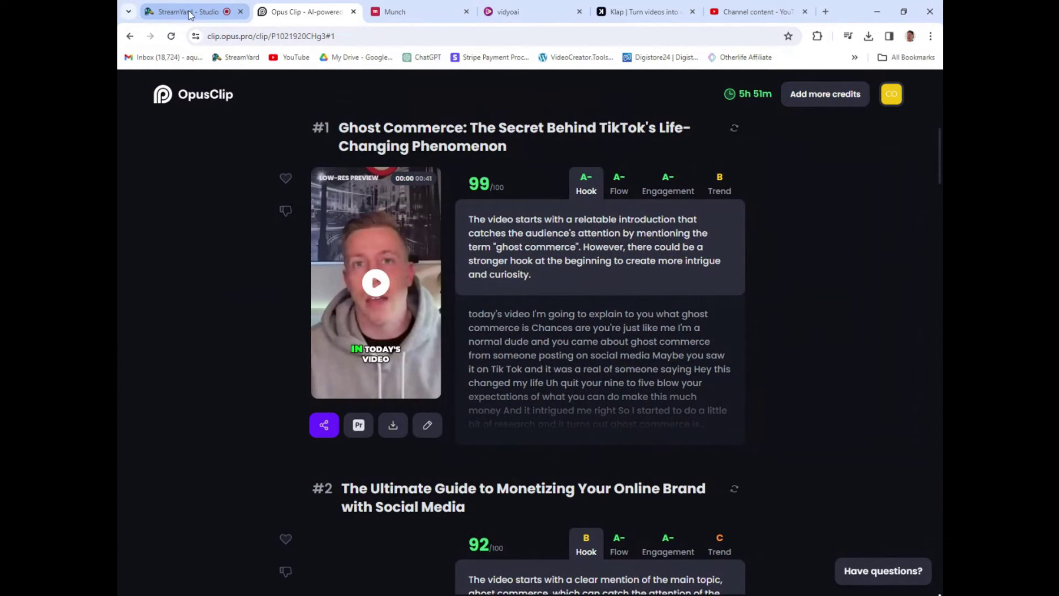
scroll(276, 301, up, 1)
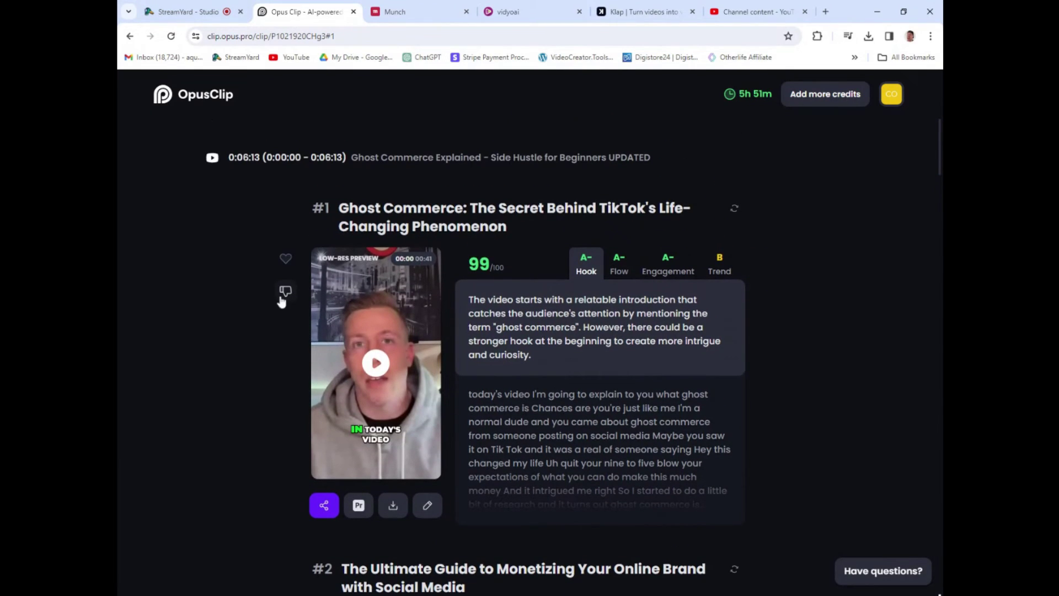
scroll(284, 298, down, 3)
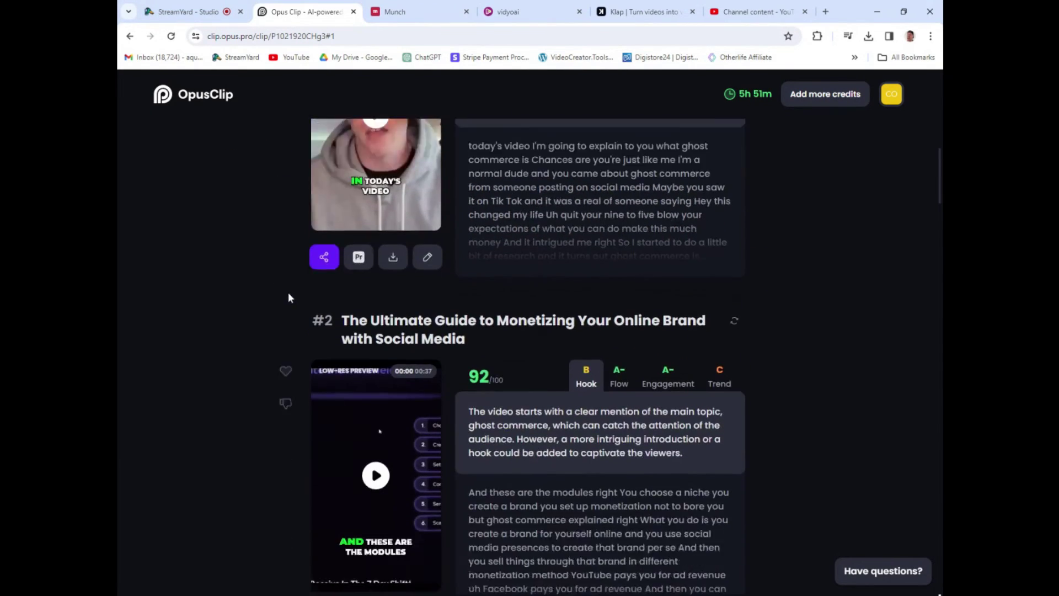
scroll(288, 292, down, 2)
scroll(289, 292, down, 2)
scroll(292, 297, down, 1)
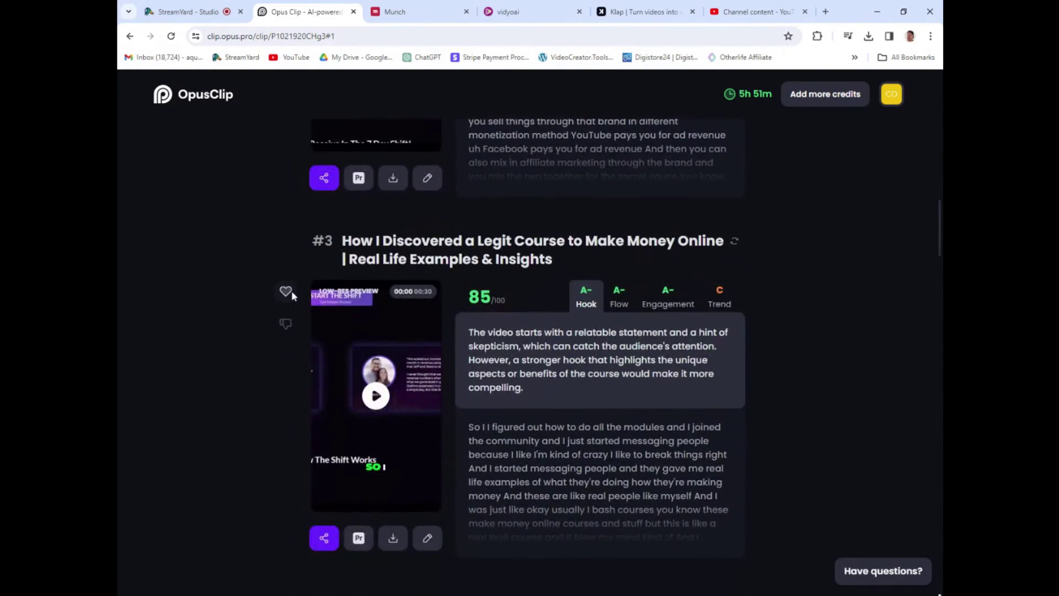
scroll(277, 283, down, 1)
scroll(276, 286, down, 1)
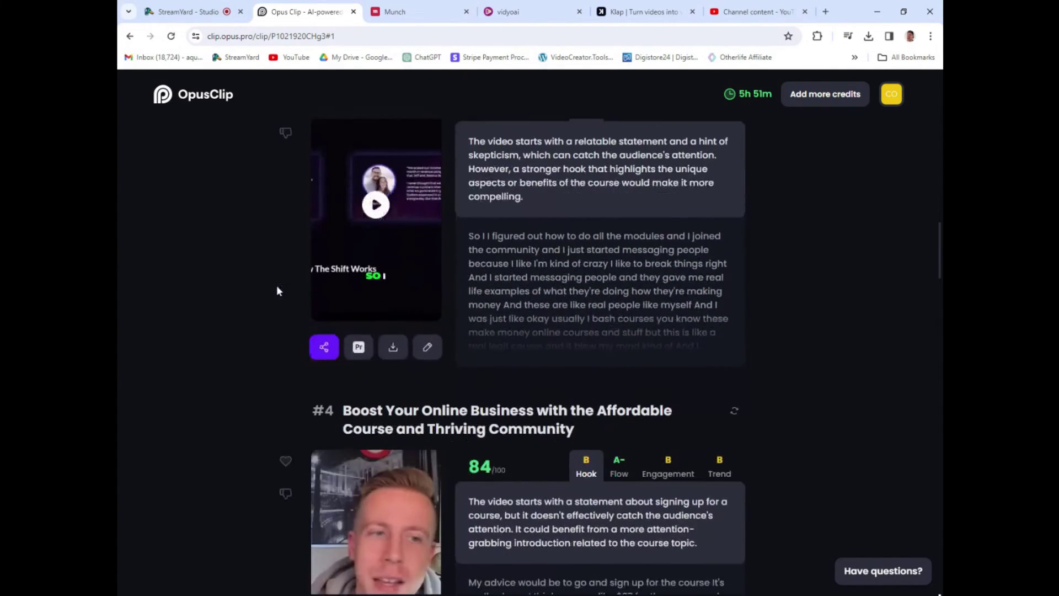
scroll(276, 285, down, 2)
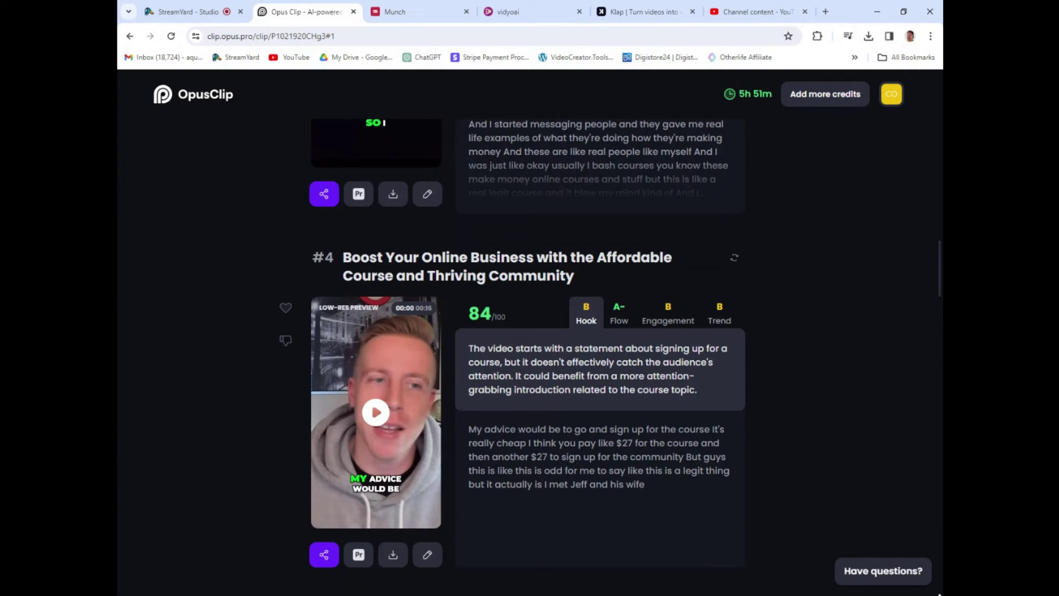
scroll(279, 291, down, 1)
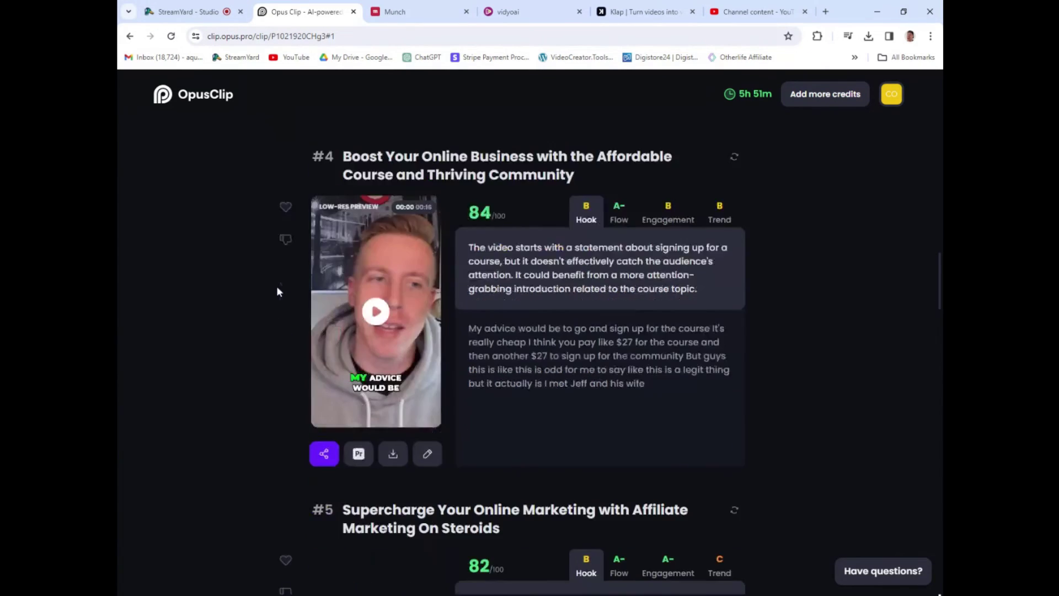
scroll(279, 291, down, 2)
scroll(279, 291, down, 1)
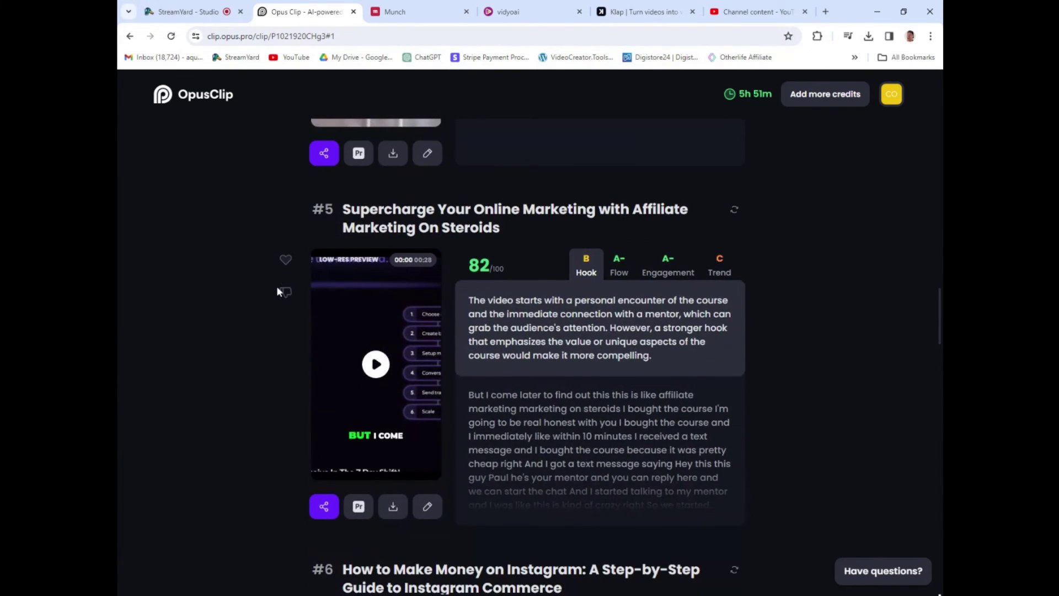
scroll(277, 285, down, 2)
scroll(279, 288, down, 2)
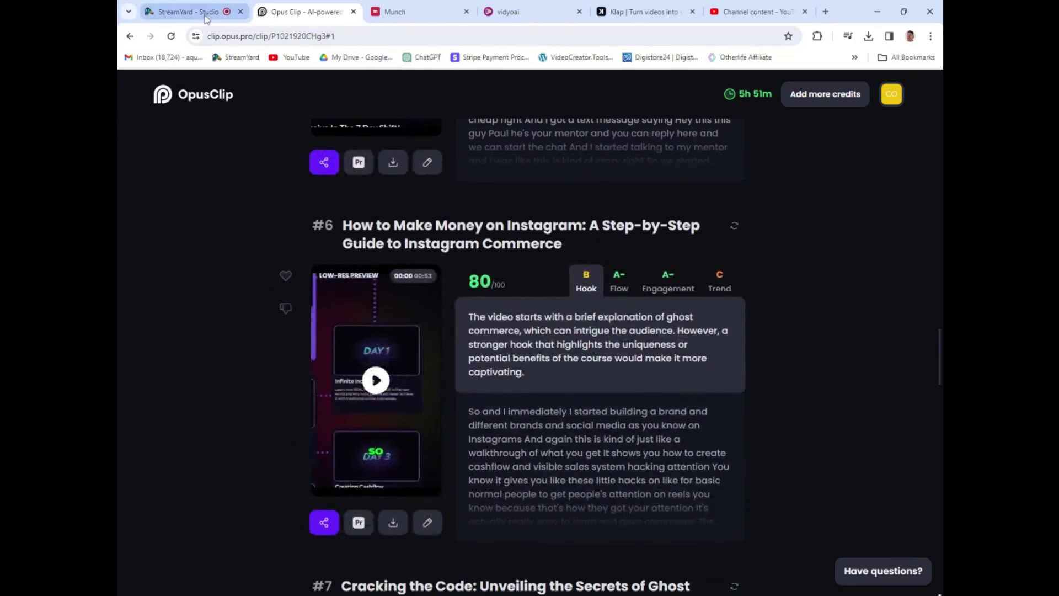